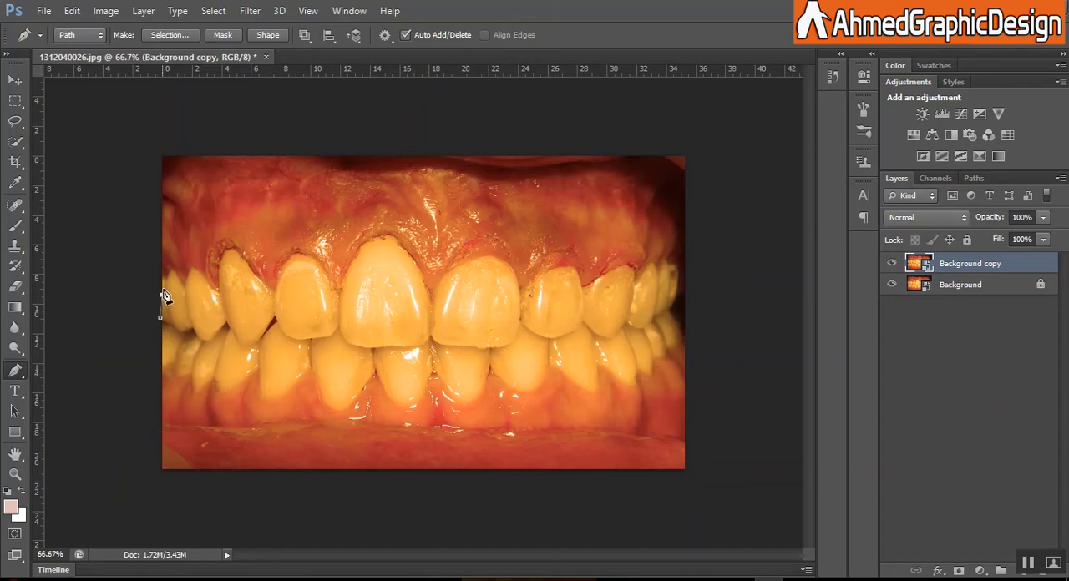
Step: Trace a Pen tool path along the upper gum line, following the contour of each upper tooth across the photo
{"action": "left_click", "coordinate": [171, 270]}
{"action": "left_click", "coordinate": [192, 270]}
{"action": "left_click", "coordinate": [219, 263]}
{"action": "left_click", "coordinate": [222, 255]}
{"action": "left_click", "coordinate": [225, 251]}
{"action": "left_click", "coordinate": [229, 249]}
{"action": "left_click", "coordinate": [235, 249]}
{"action": "left_click", "coordinate": [248, 264]}
{"action": "left_click", "coordinate": [255, 273]}
{"action": "left_click", "coordinate": [258, 280]}
{"action": "left_click", "coordinate": [274, 290]}
{"action": "left_click", "coordinate": [280, 266]}
{"action": "left_click", "coordinate": [290, 258]}
{"action": "left_click", "coordinate": [300, 254]}
{"action": "left_click", "coordinate": [309, 256]}
{"action": "left_click", "coordinate": [315, 263]}
{"action": "left_click", "coordinate": [325, 273]}
{"action": "left_click", "coordinate": [331, 281]}
{"action": "left_click", "coordinate": [337, 288]}
{"action": "left_click", "coordinate": [356, 256]}
{"action": "left_click", "coordinate": [360, 250]}
{"action": "left_click", "coordinate": [364, 245]}
{"action": "left_click", "coordinate": [369, 242]}
{"action": "left_click", "coordinate": [374, 238]}
{"action": "left_click", "coordinate": [380, 238]}
{"action": "left_click", "coordinate": [384, 238]}
{"action": "left_click", "coordinate": [392, 241]}
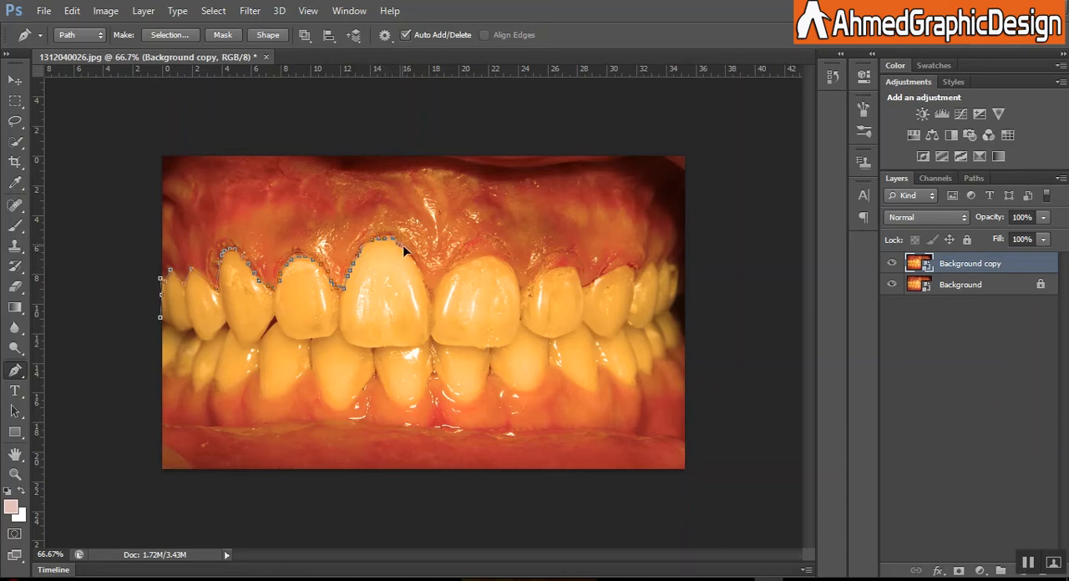
{"action": "left_click", "coordinate": [411, 252]}
{"action": "left_click", "coordinate": [425, 271]}
{"action": "left_click", "coordinate": [426, 279]}
{"action": "left_click", "coordinate": [429, 287]}
{"action": "left_click", "coordinate": [447, 276]}
{"action": "left_click", "coordinate": [478, 258]}
{"action": "left_click", "coordinate": [483, 257]}
{"action": "left_click", "coordinate": [486, 257]}
{"action": "left_click", "coordinate": [497, 257]}
{"action": "left_click", "coordinate": [514, 274]}
{"action": "left_click", "coordinate": [516, 279]}
{"action": "left_click", "coordinate": [519, 286]}
{"action": "left_click", "coordinate": [523, 295]}
{"action": "left_click", "coordinate": [526, 276]}
{"action": "left_click", "coordinate": [536, 271]}
{"action": "left_click", "coordinate": [547, 267]}
{"action": "left_click", "coordinate": [558, 266]}
{"action": "left_click", "coordinate": [566, 267]}
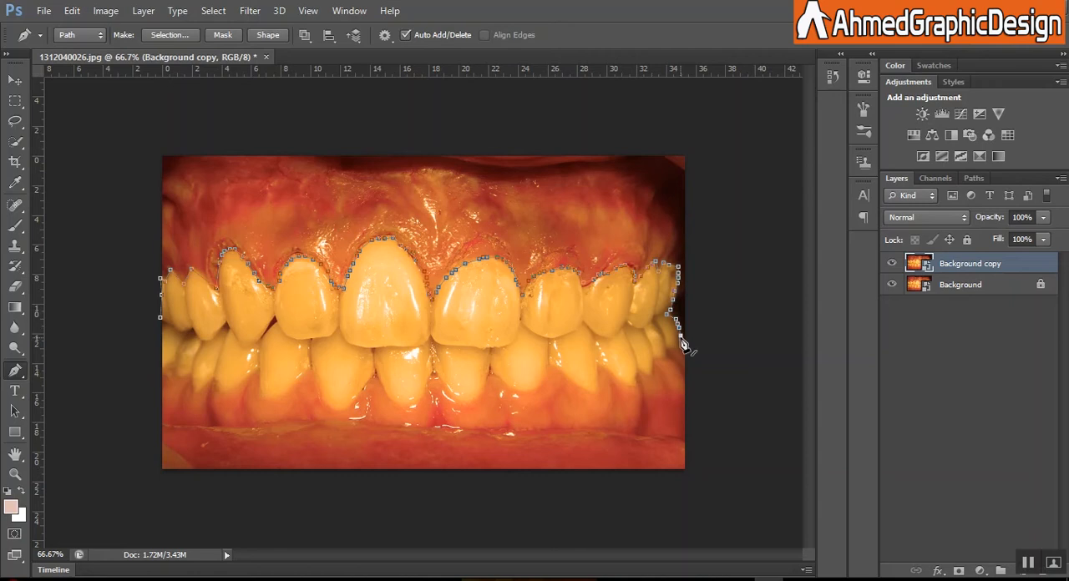
Step: Continue the path around the lower teeth along the lower gum line and close it at its starting point
{"action": "right_click", "coordinate": [652, 380]}
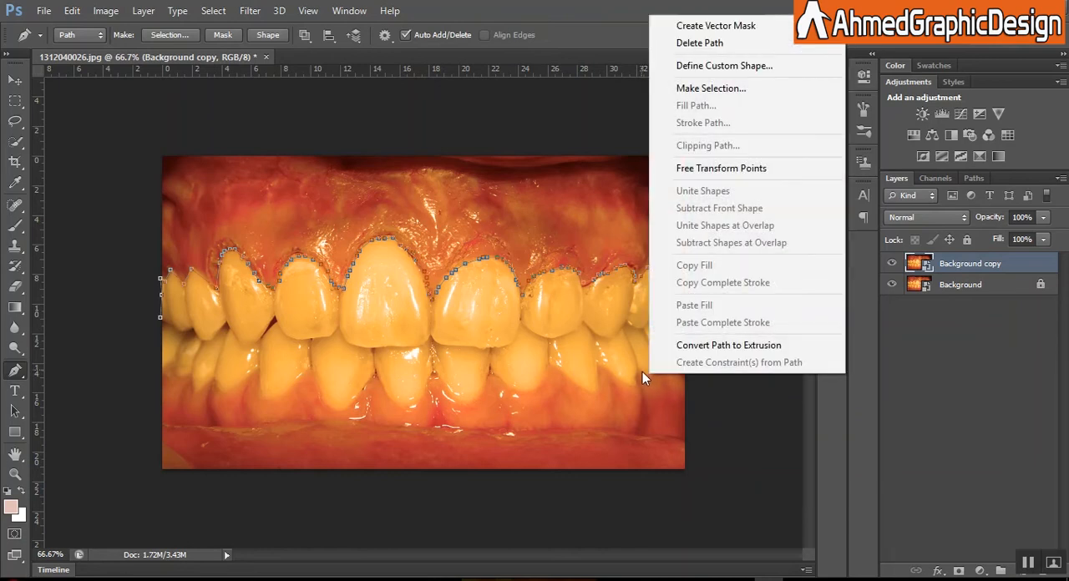
{"action": "key", "text": "Escape"}
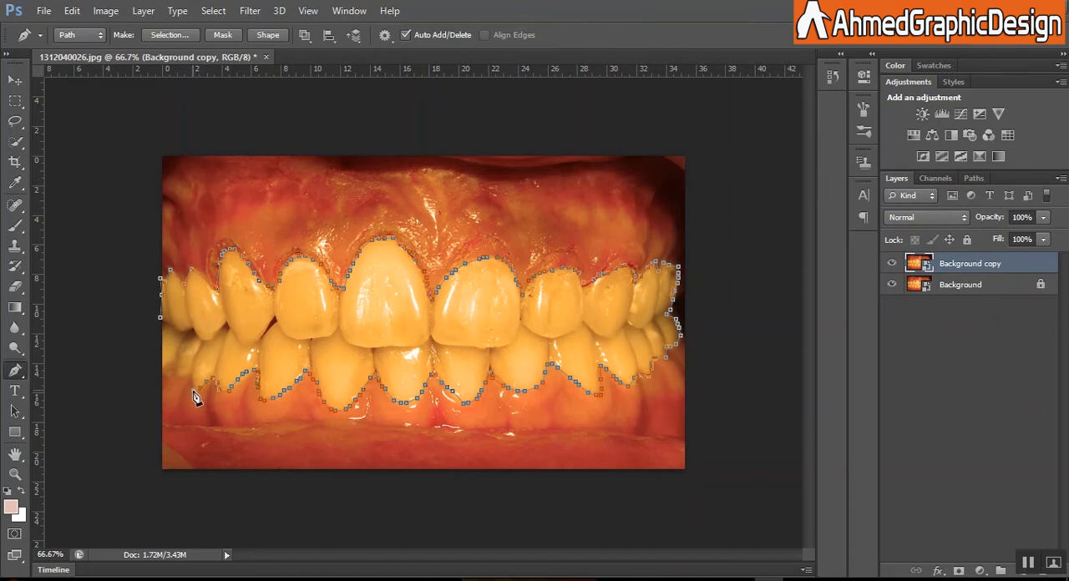
{"action": "left_click", "coordinate": [164, 328]}
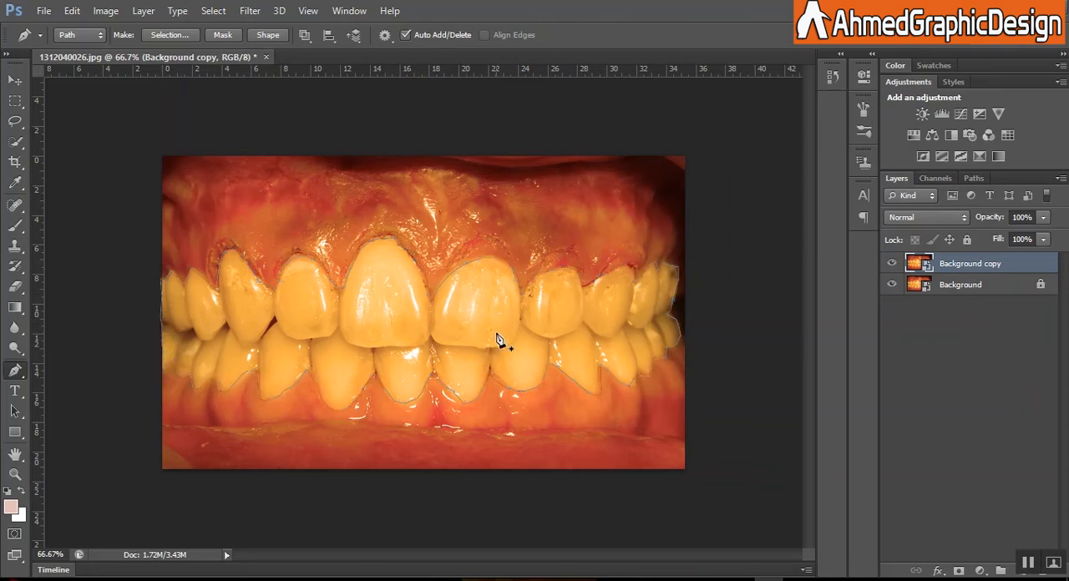
Step: Convert the closed teeth path into a new anti-aliased selection with a feather radius of 5 pixels
{"action": "right_click", "coordinate": [470, 326]}
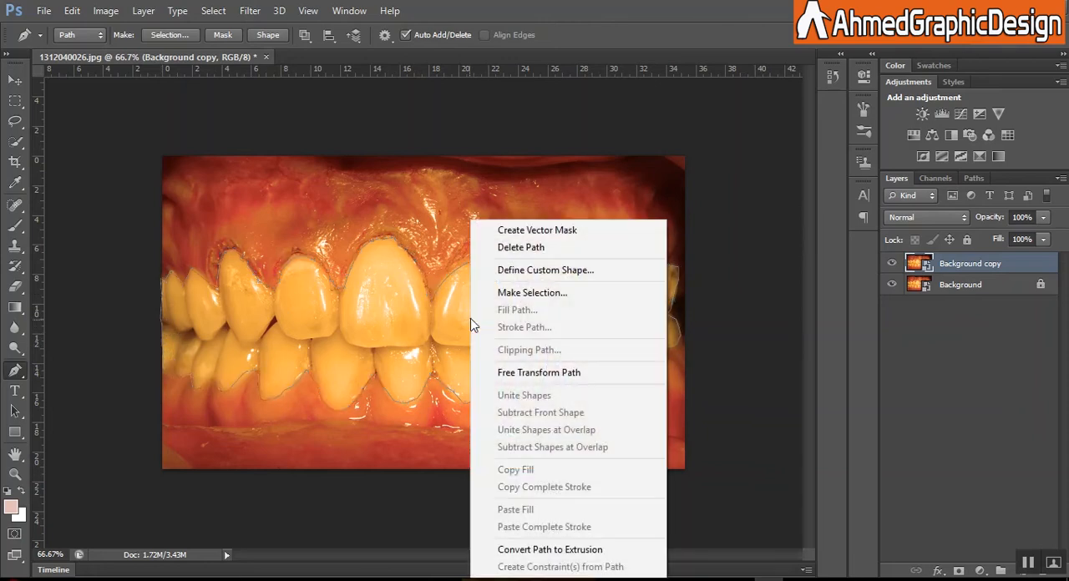
{"action": "left_click", "coordinate": [550, 293]}
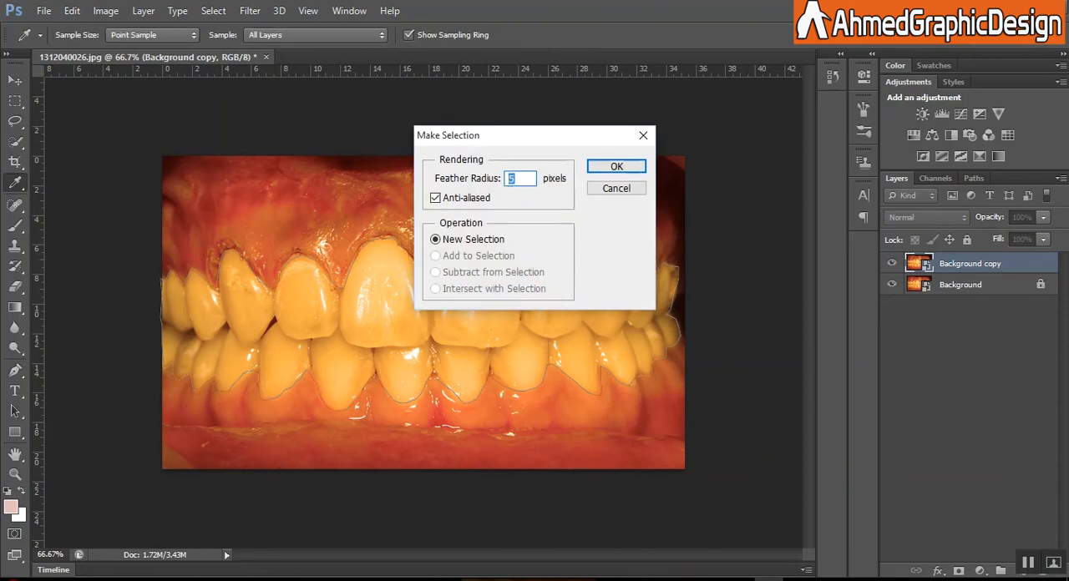
{"action": "left_click", "coordinate": [616, 166]}
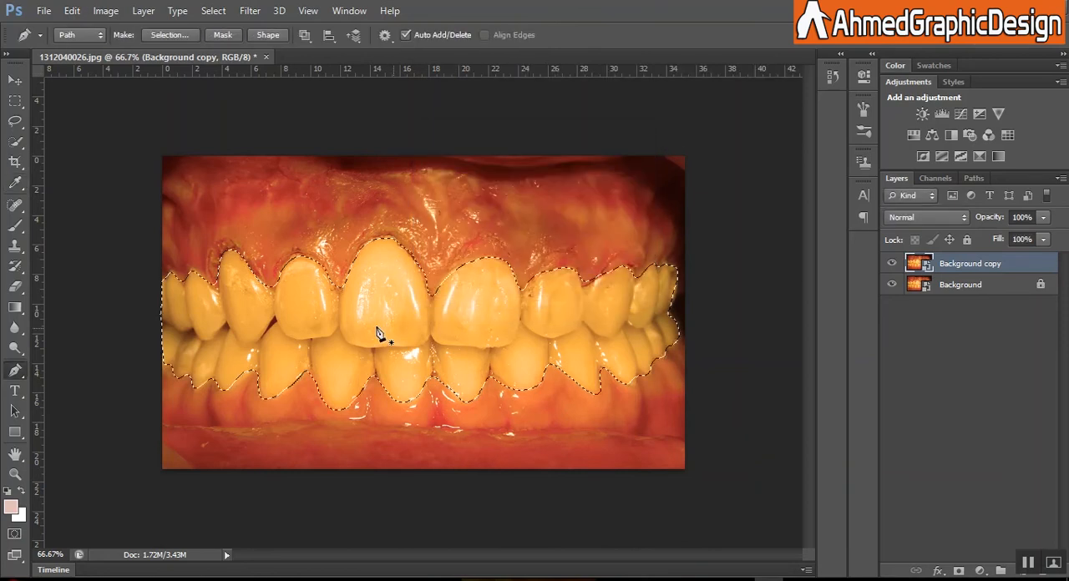
Step: Add a Hue/Saturation adjustment layer for the selected teeth and set its Yellows to saturation -88 and lightness +27
{"action": "left_click", "coordinate": [979, 570]}
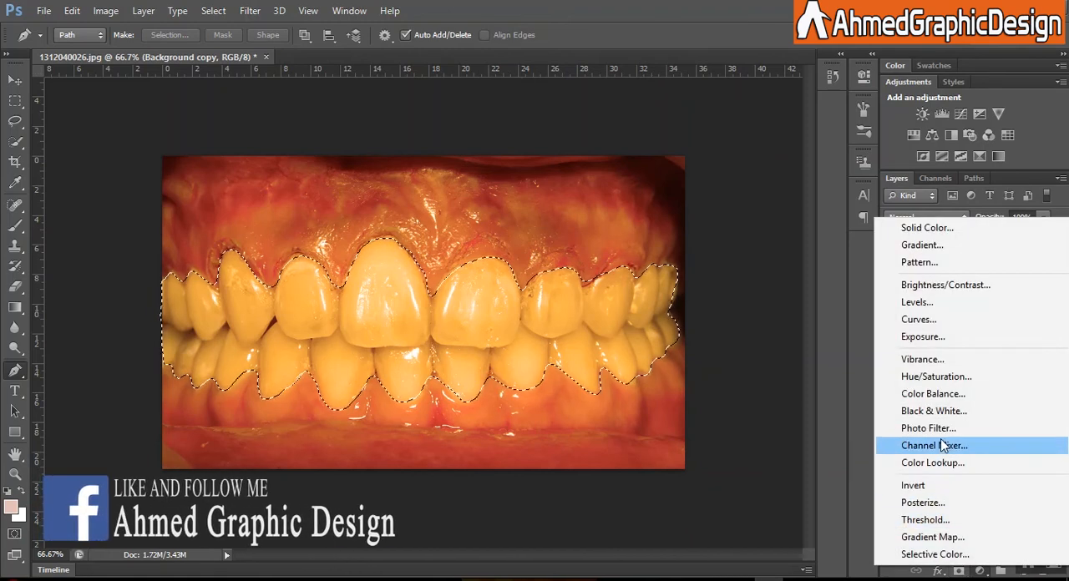
{"action": "left_click", "coordinate": [935, 376]}
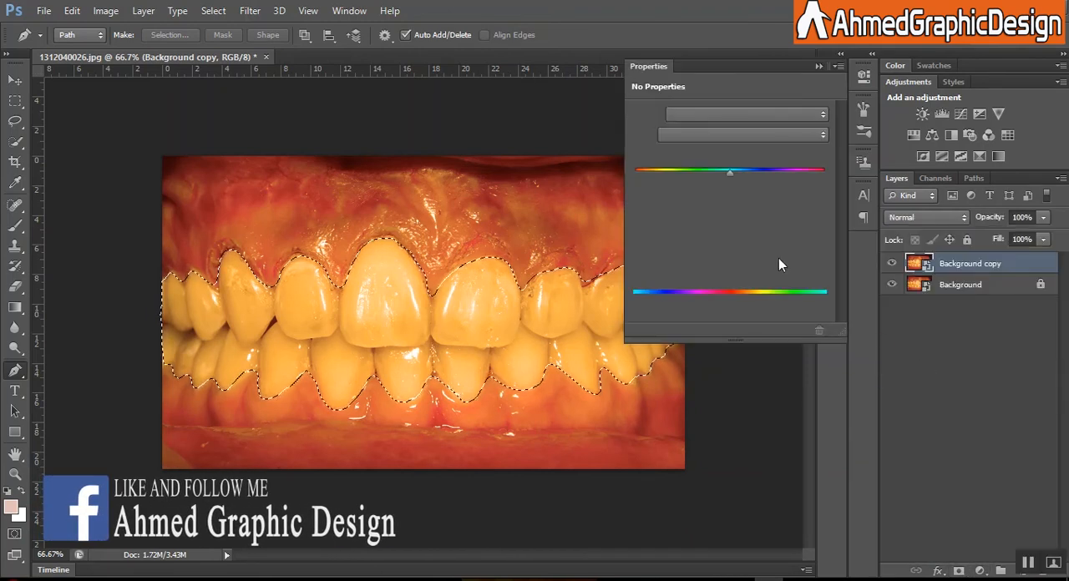
{"action": "left_click", "coordinate": [728, 137]}
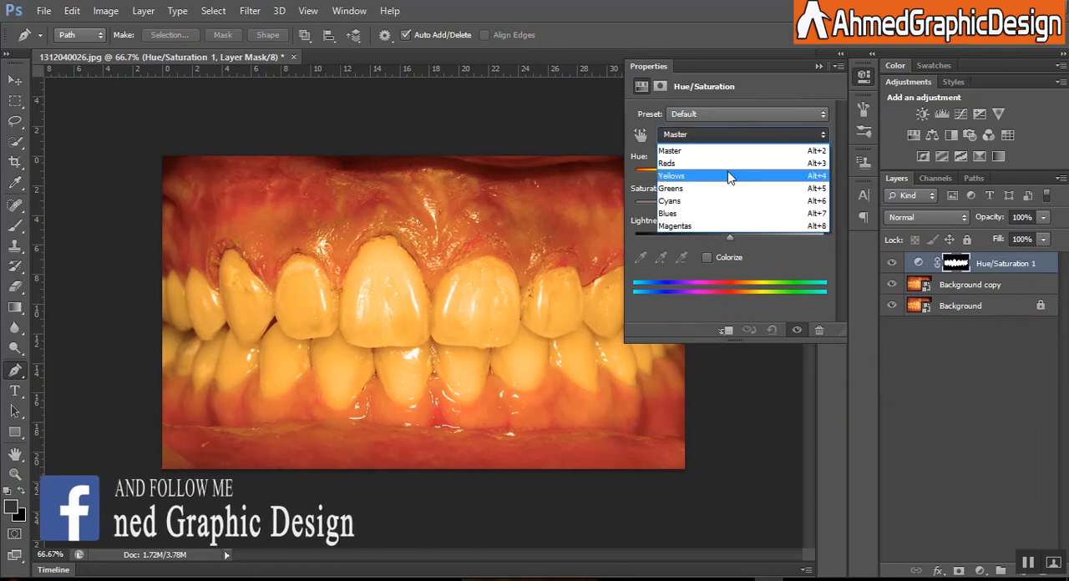
{"action": "left_click", "coordinate": [720, 177]}
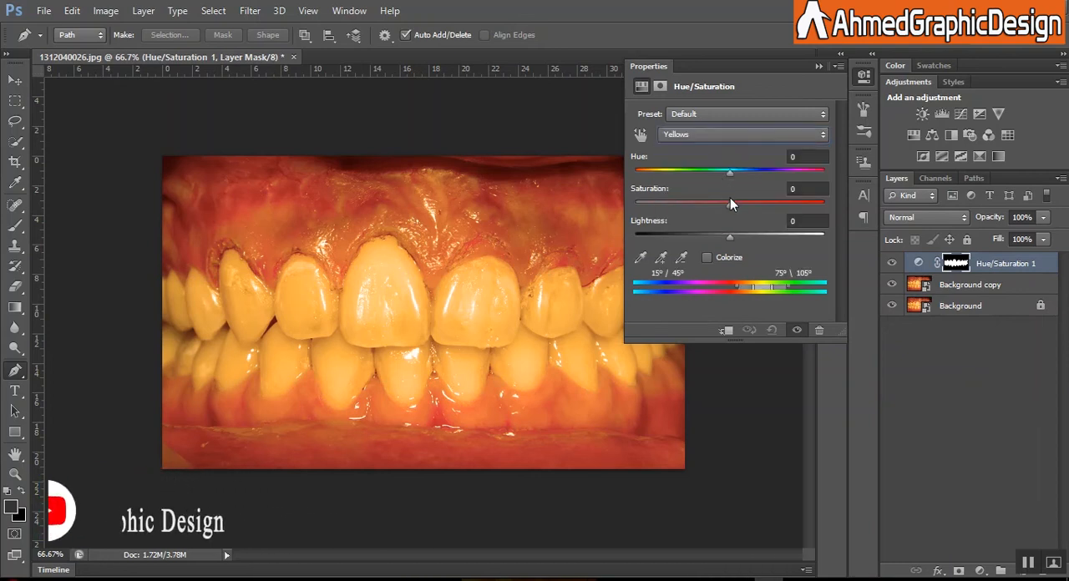
{"action": "left_click_drag", "start_coordinate": [729, 203], "coordinate": [648, 211]}
{"action": "left_click_drag", "start_coordinate": [725, 241], "coordinate": [751, 238]}
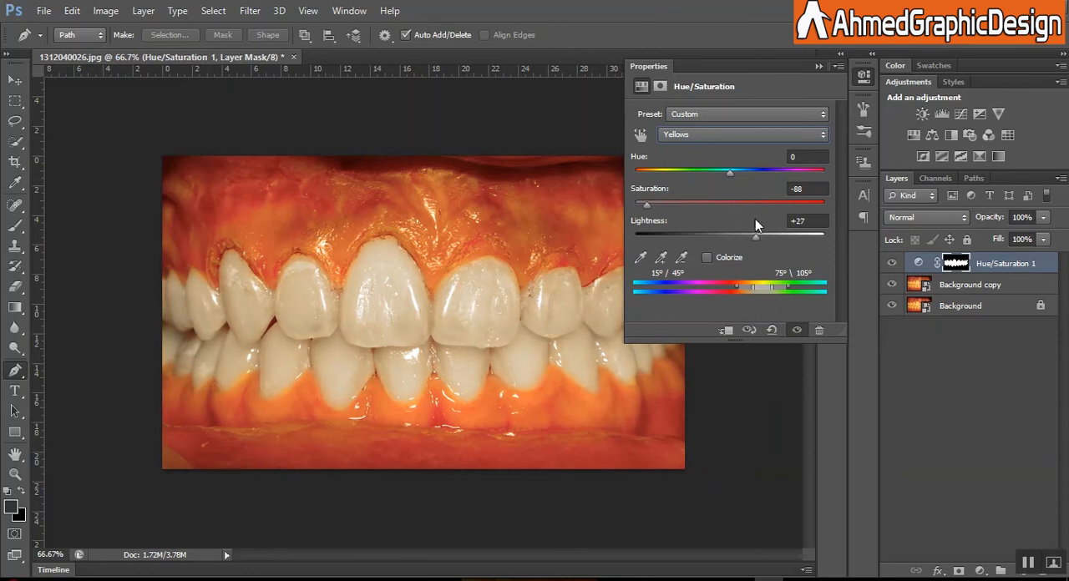
Step: Set the Reds of the teeth's Hue/Saturation adjustment to saturation -40 and lightness +41
{"action": "left_click", "coordinate": [776, 133]}
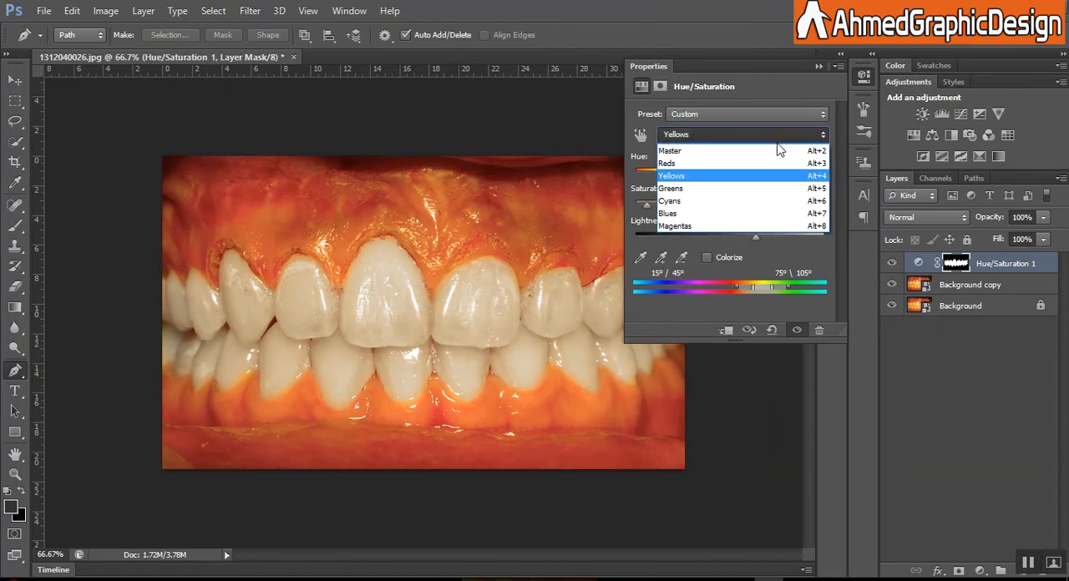
{"action": "left_click", "coordinate": [770, 162]}
{"action": "left_click_drag", "start_coordinate": [732, 204], "coordinate": [762, 239]}
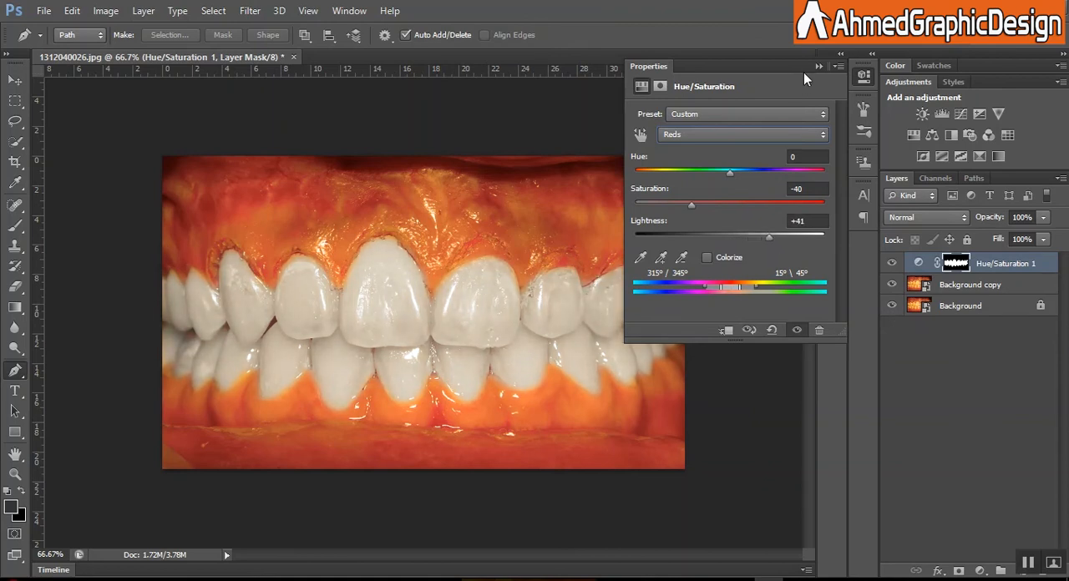
Step: Set the Master range of the teeth's Hue/Saturation adjustment to saturation -50 and lightness +17
{"action": "left_click", "coordinate": [778, 133]}
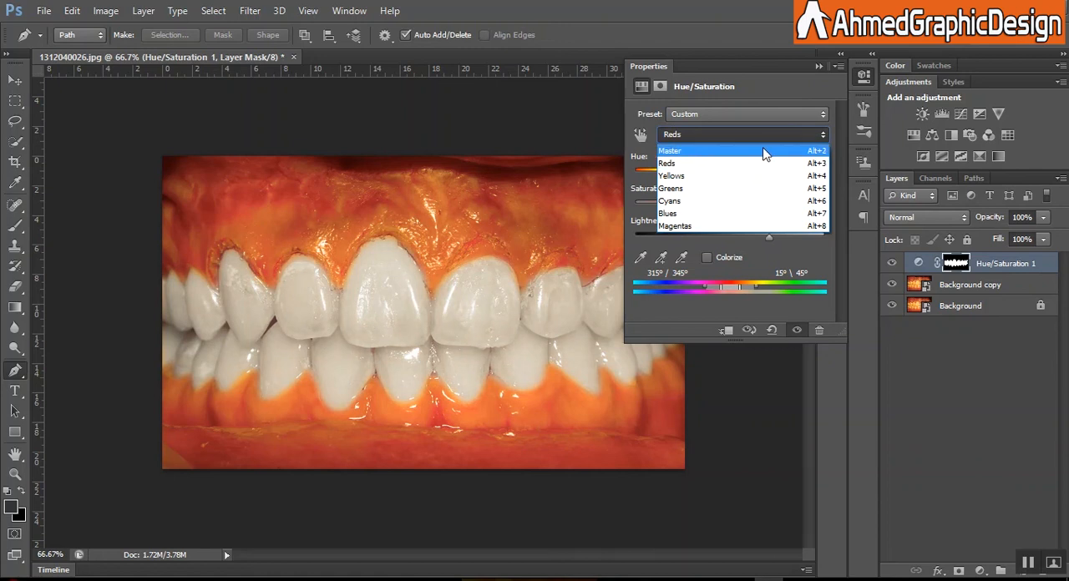
{"action": "left_click", "coordinate": [763, 149]}
{"action": "left_click_drag", "start_coordinate": [729, 204], "coordinate": [681, 214]}
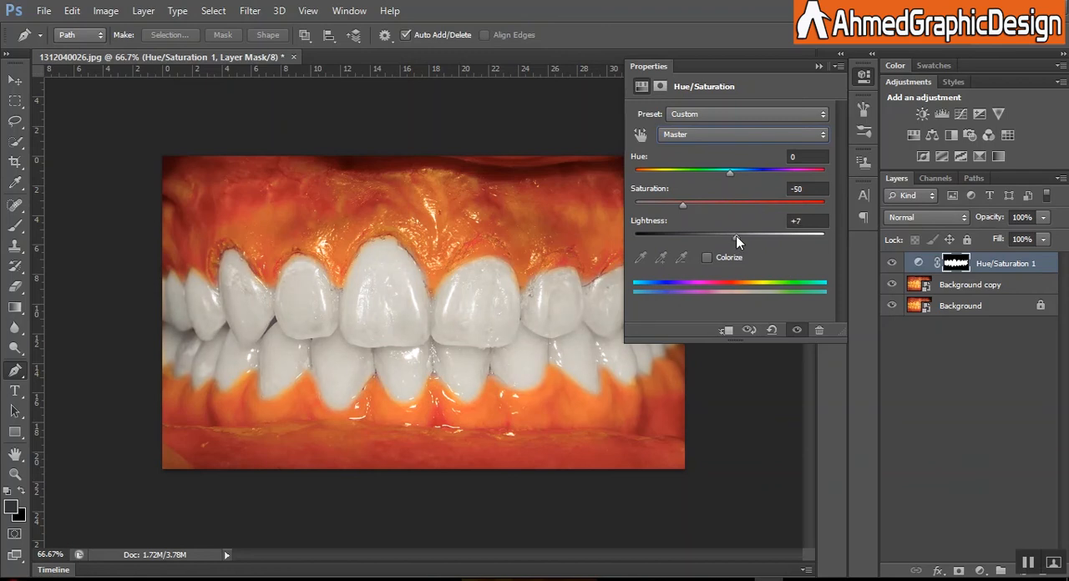
{"action": "left_click_drag", "start_coordinate": [742, 234], "coordinate": [747, 234]}
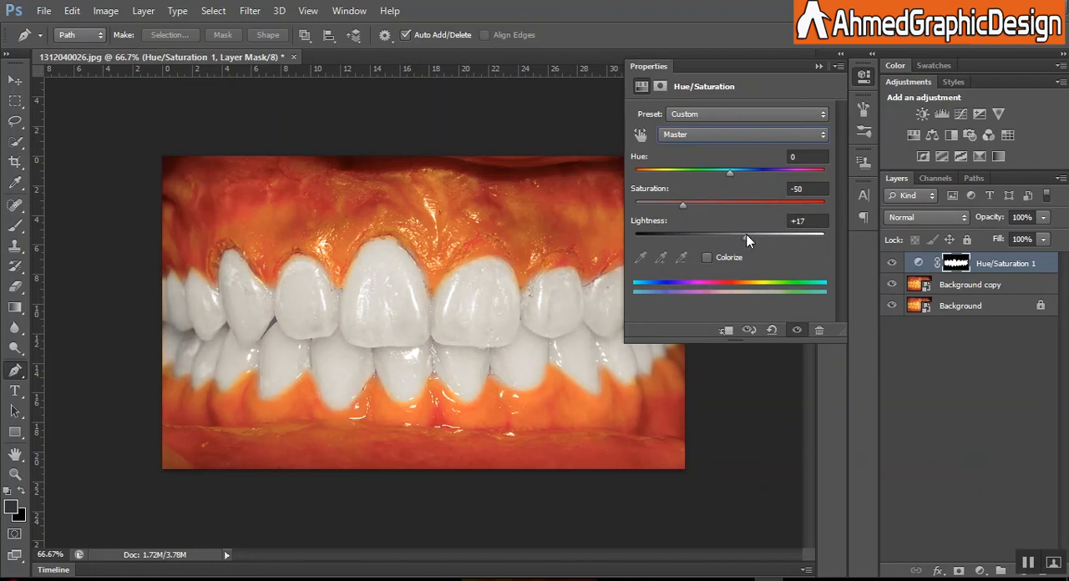
{"action": "left_click", "coordinate": [817, 66]}
Step: Add a Selective Color adjustment layer and set its Reds to cyan -22% and magenta +7%
{"action": "left_click", "coordinate": [978, 570]}
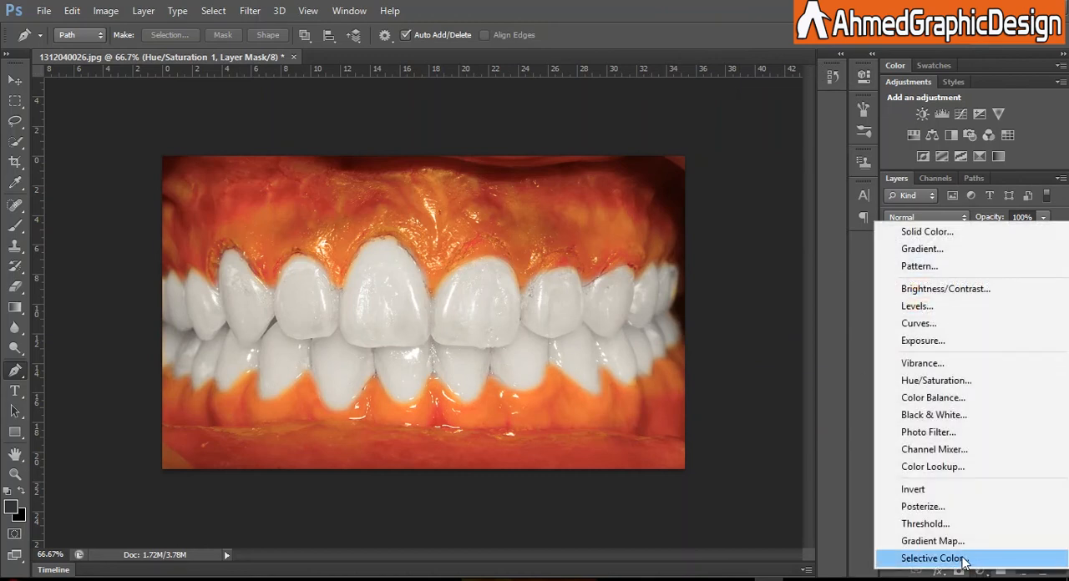
{"action": "left_click", "coordinate": [965, 558]}
{"action": "left_click_drag", "start_coordinate": [724, 168], "coordinate": [708, 174]}
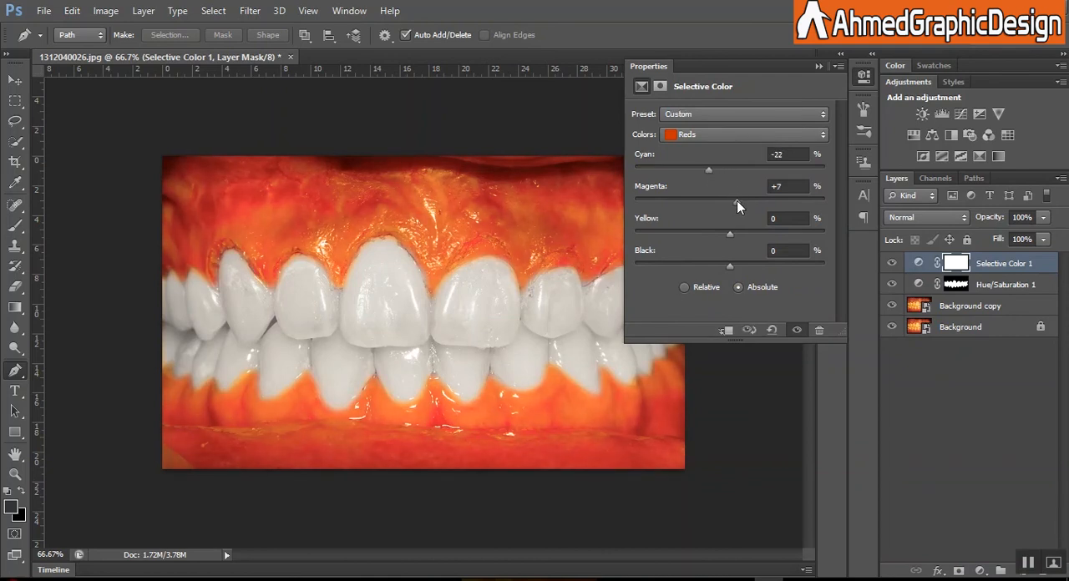
Step: Set the cyan of the Yellows in the Selective Color adjustment to -25%
{"action": "left_click", "coordinate": [767, 133]}
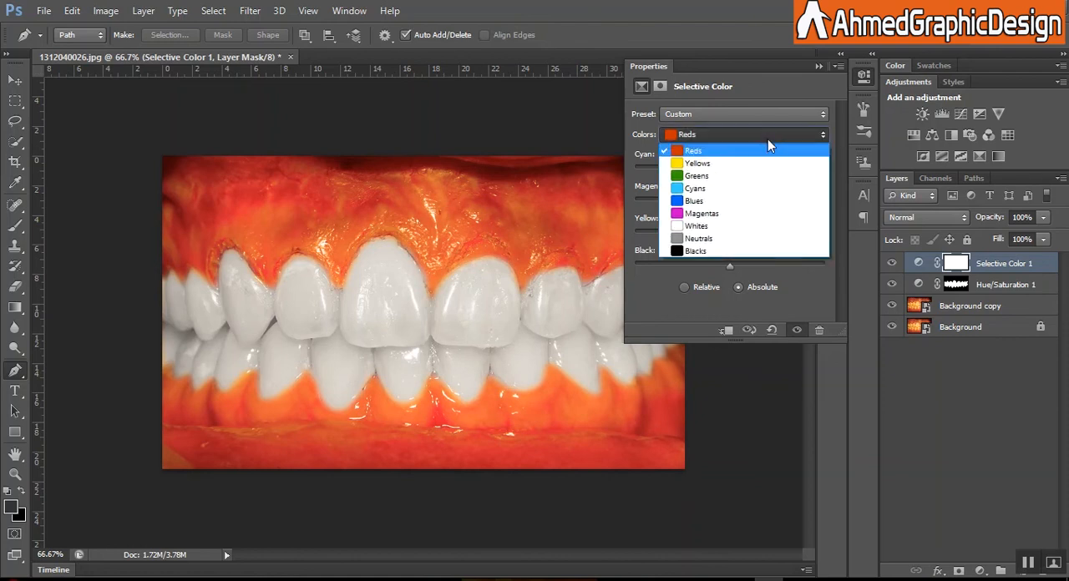
{"action": "left_click", "coordinate": [762, 164]}
{"action": "left_click_drag", "start_coordinate": [733, 168], "coordinate": [708, 173]}
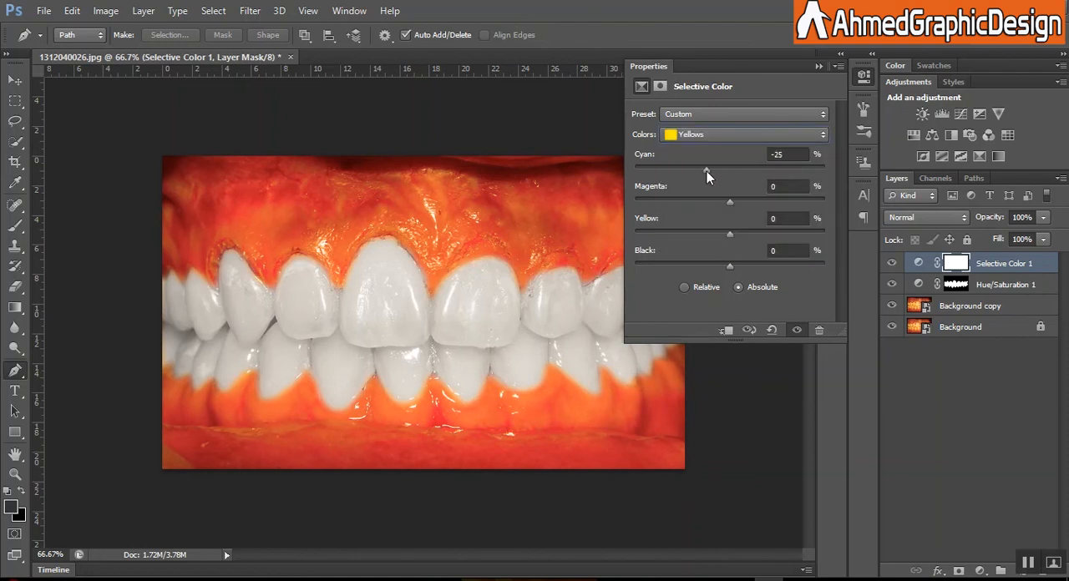
{"action": "left_click", "coordinate": [817, 66]}
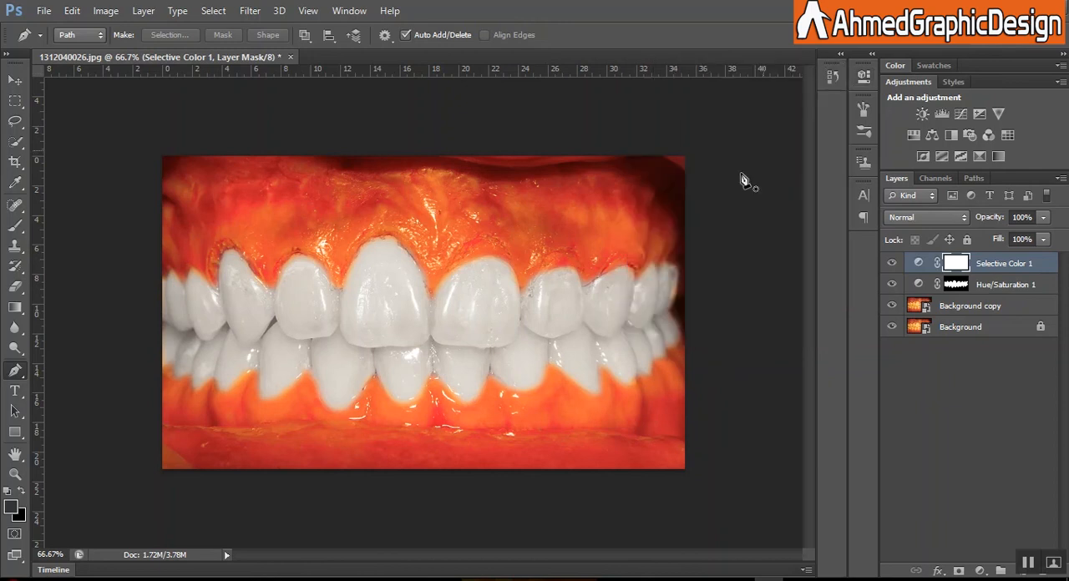
Step: Group the Selective Color, Hue/Saturation and Background copy layers together
{"action": "left_click", "coordinate": [1018, 289], "text": "shift"}
{"action": "left_click", "coordinate": [996, 307], "text": "shift"}
{"action": "key", "text": "ctrl+g"}
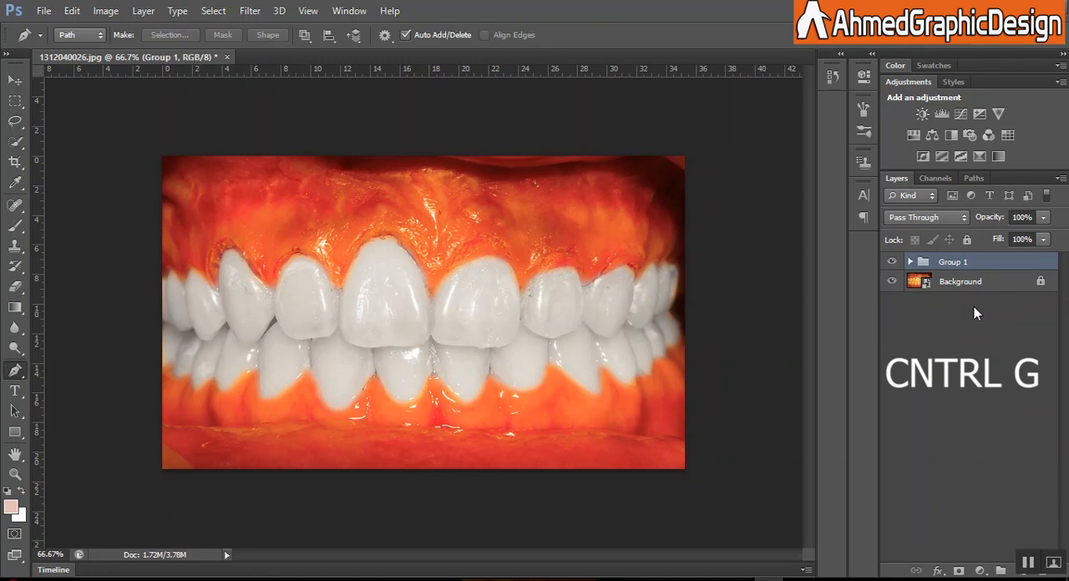
Step: Toggle the visibility of the layer group to compare the whitened teeth with the original photo
{"action": "left_click", "coordinate": [891, 262]}
{"action": "left_click", "coordinate": [891, 262]}
{"action": "left_click", "coordinate": [890, 263]}
{"action": "left_click", "coordinate": [891, 263]}
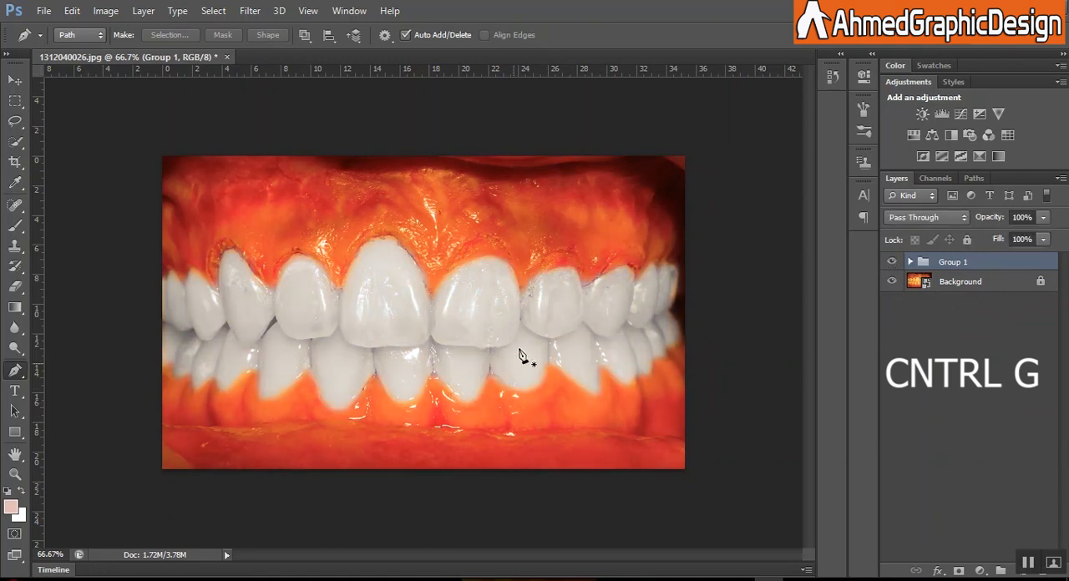